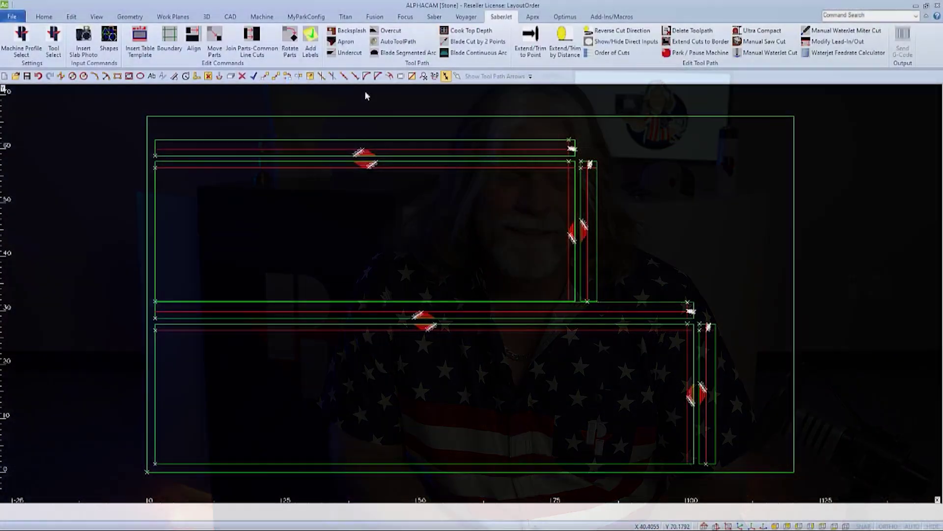
# Run AutoToolPath on all countertop and apron part outlines to create their edge cuts.
pyautogui.click(397, 41)
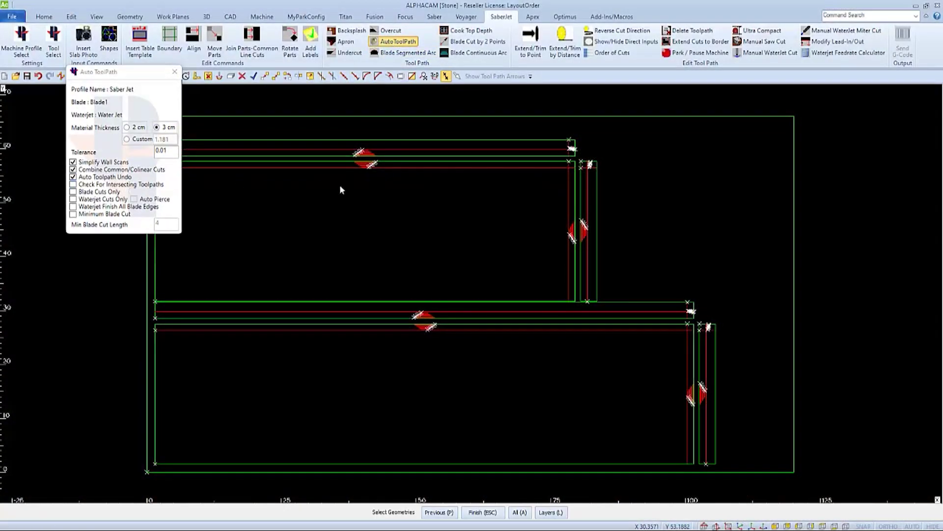
pyautogui.moveTo(740, 136); pyautogui.dragTo(337, 434)
pyautogui.press('Escape')
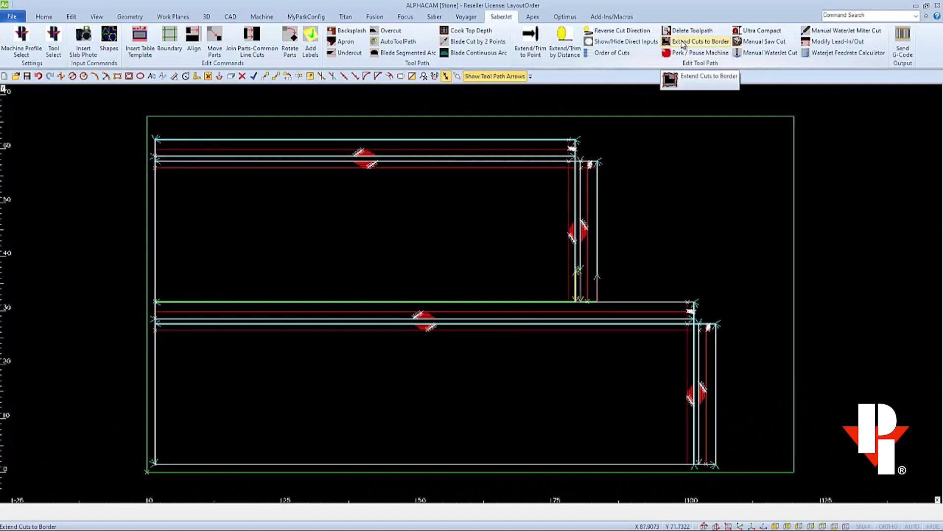
# Extend the top, middle, left, bottom and right part cuts out to the green slab border.
pyautogui.click(698, 41)
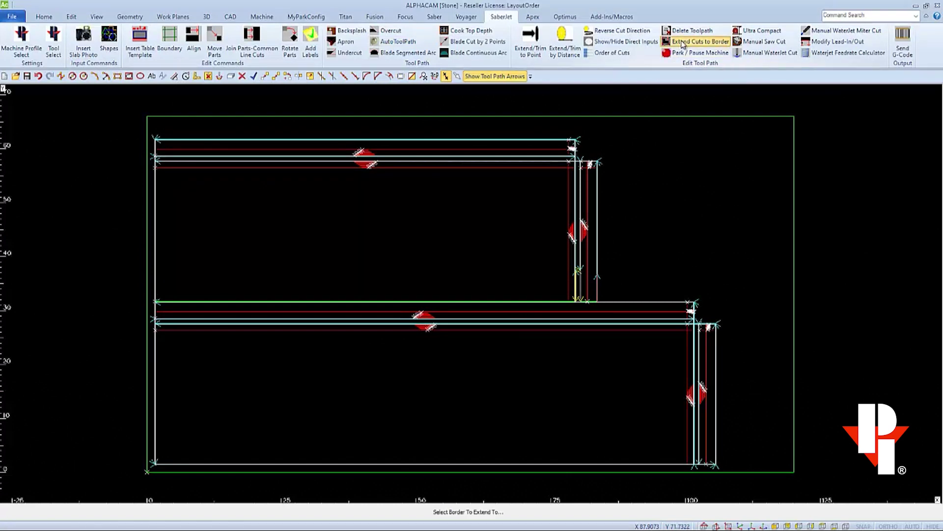
pyautogui.click(624, 116)
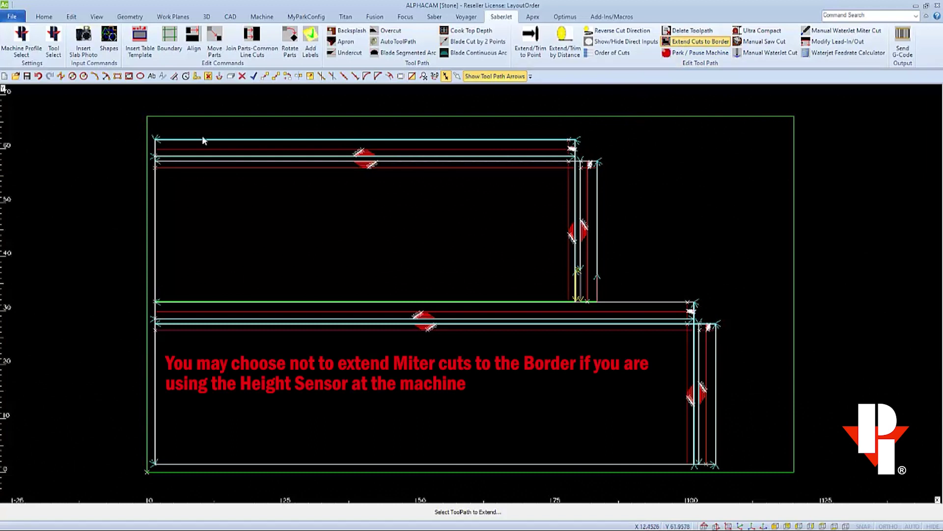
pyautogui.click(179, 140)
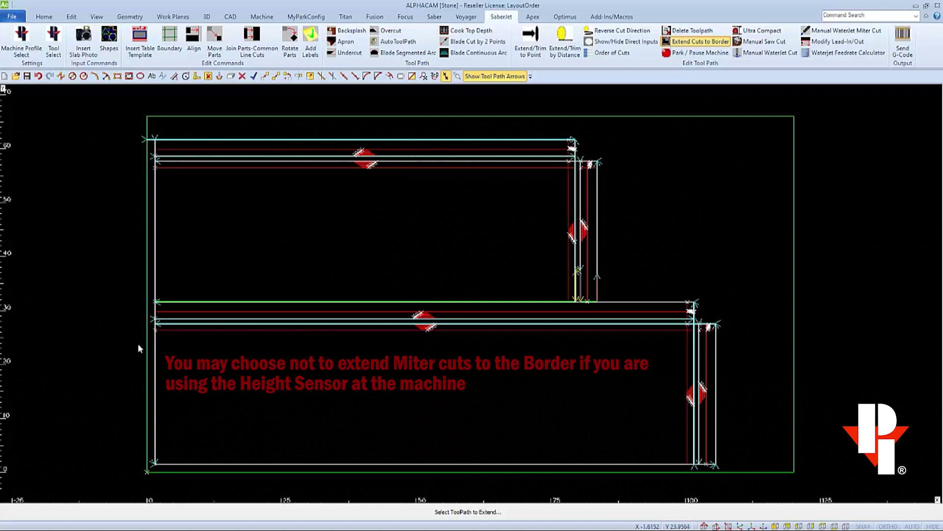
pyautogui.click(180, 301)
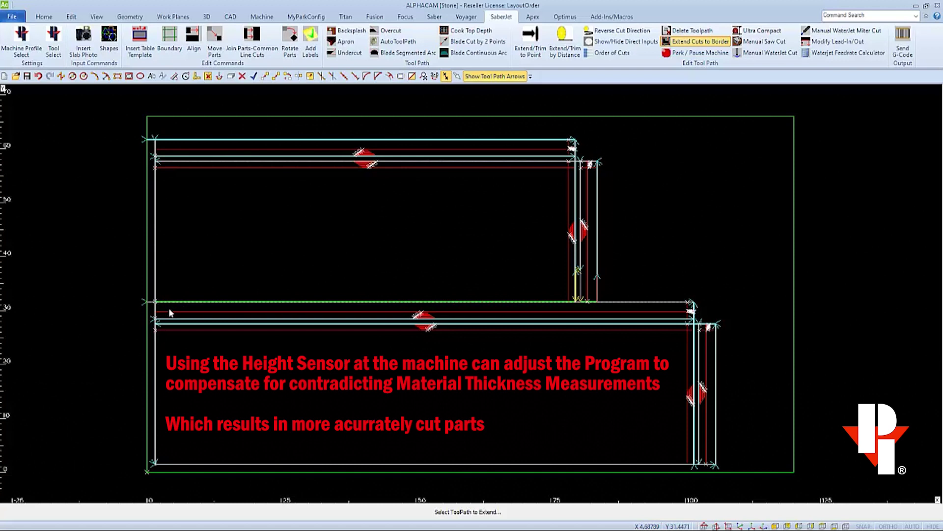
pyautogui.click(157, 453)
pyautogui.click(169, 462)
pyautogui.click(717, 457)
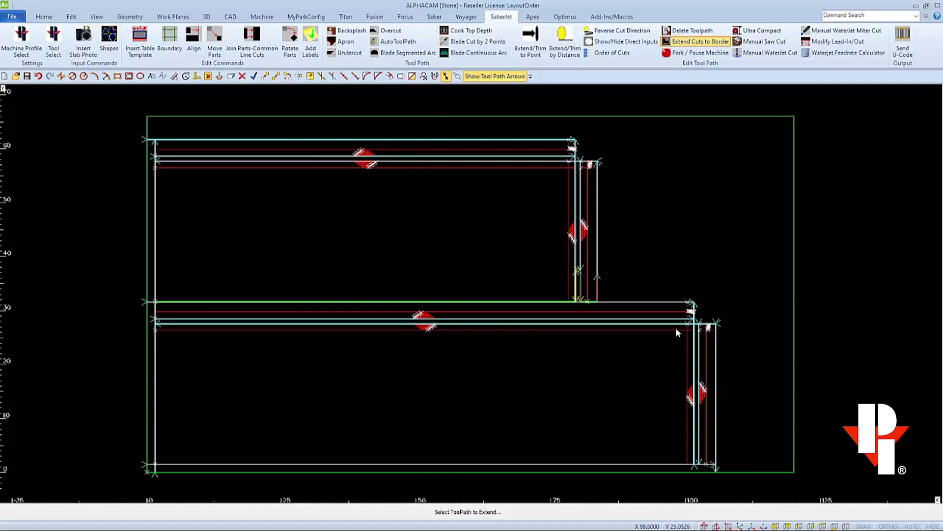
pyautogui.click(665, 301)
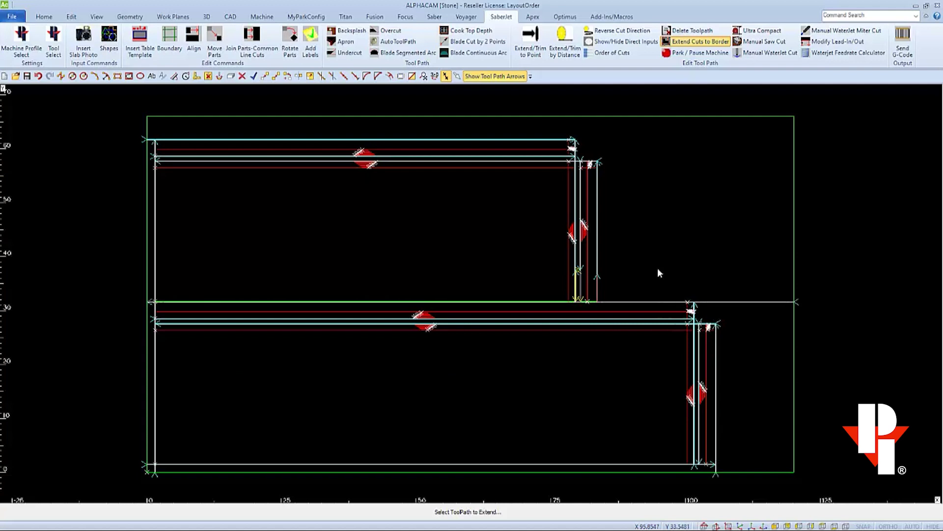
pyautogui.click(598, 175)
pyautogui.rightClick(599, 176)
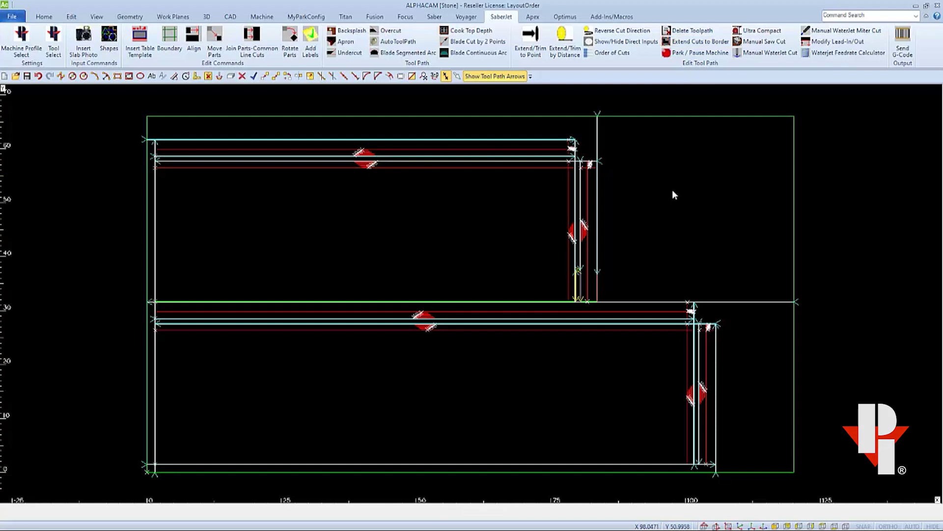
# In the Operations panel, move the first BLADE1_MITER cut to the top of Op 1.
pyautogui.click(616, 55)
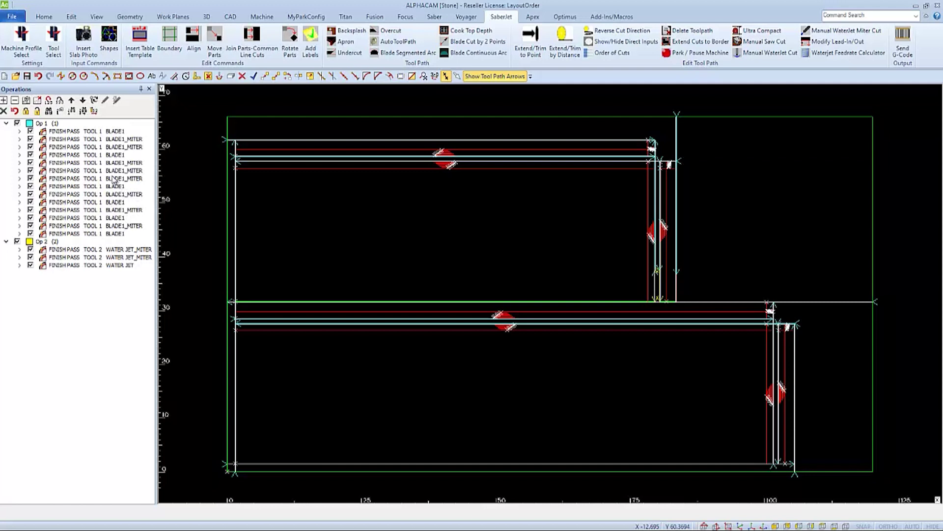
pyautogui.click(107, 226)
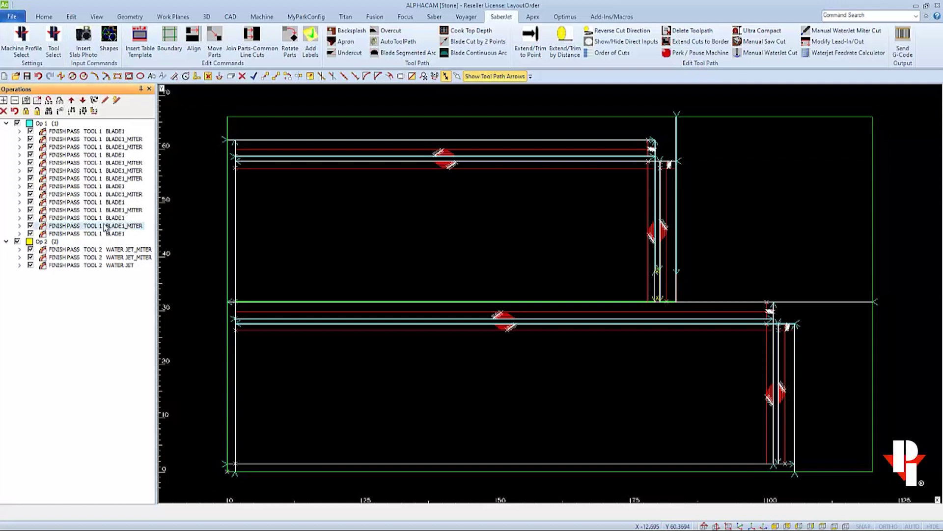
pyautogui.click(72, 100)
pyautogui.click(72, 100)
pyautogui.click(72, 100)
pyautogui.click(72, 100)
pyautogui.click(72, 100)
pyautogui.click(72, 100)
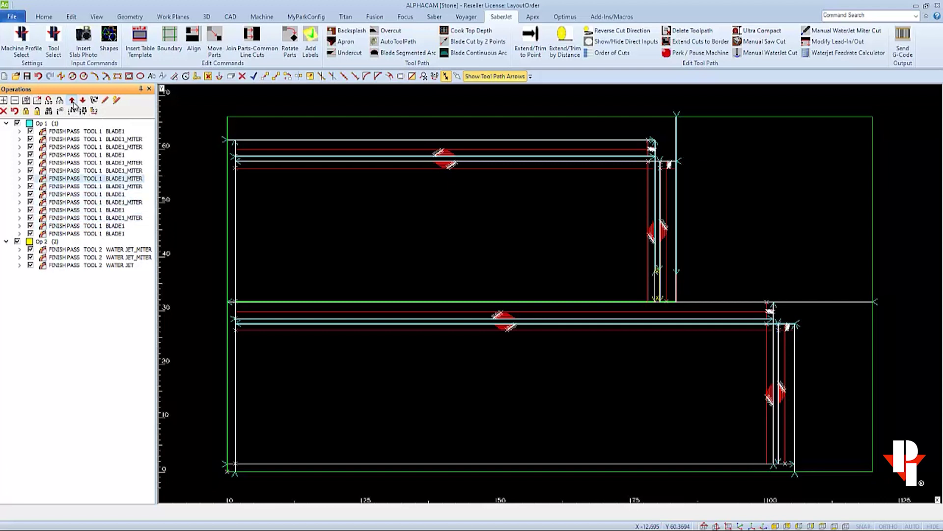
pyautogui.click(71, 100)
pyautogui.click(72, 100)
pyautogui.click(72, 100)
pyautogui.click(72, 101)
pyautogui.click(72, 100)
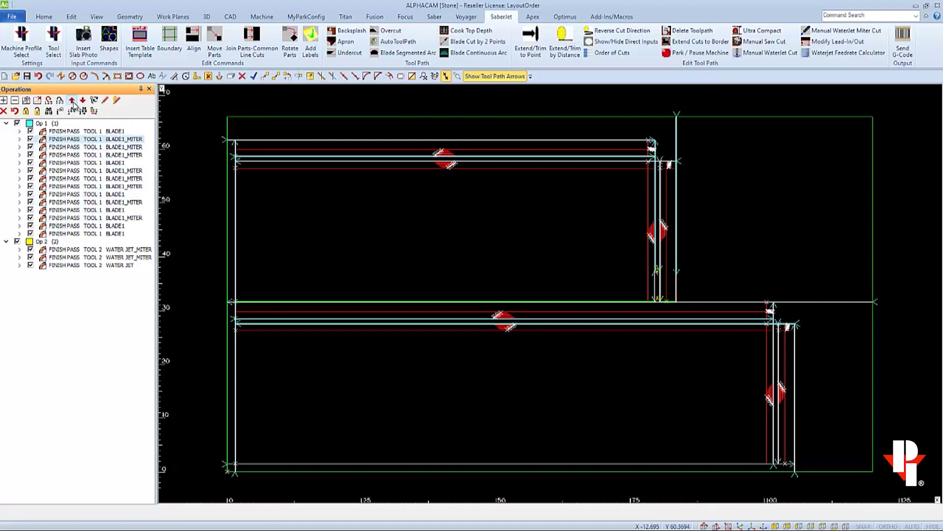
pyautogui.click(72, 100)
# Move the next BLADE1_MITER cuts up above the plain BLADE1 pass.
pyautogui.click(86, 147)
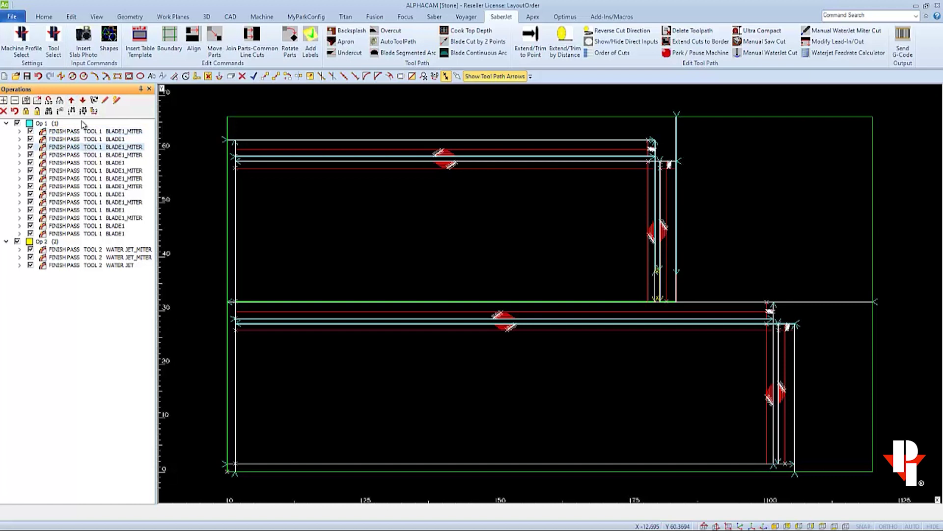
pyautogui.click(72, 100)
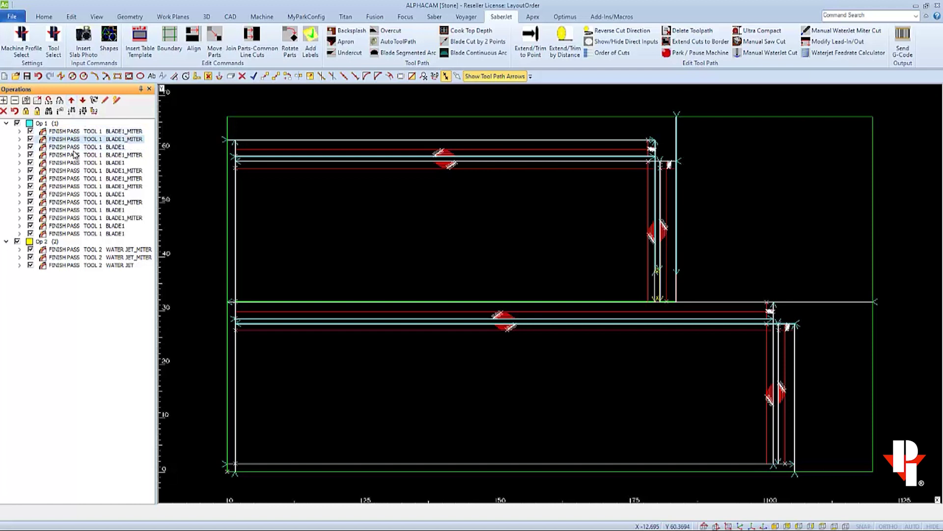
pyautogui.click(76, 154)
pyautogui.click(72, 101)
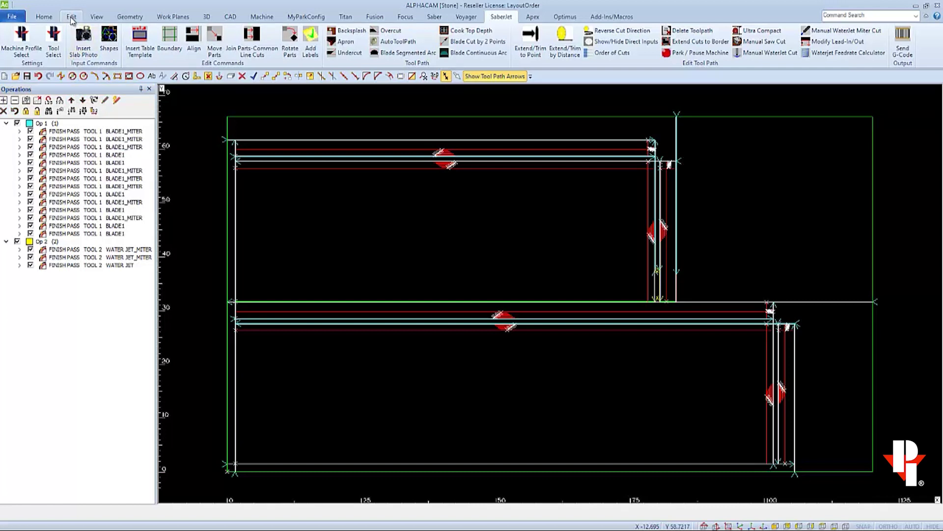
# Set Order Contours to Tool Paths with Manual method, moving the first-selected path to start.
pyautogui.click(72, 18)
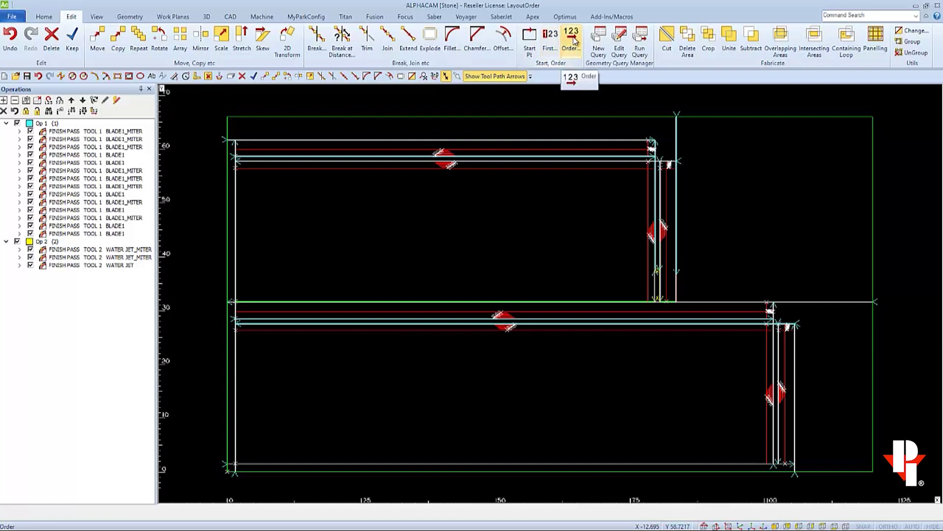
pyautogui.click(574, 41)
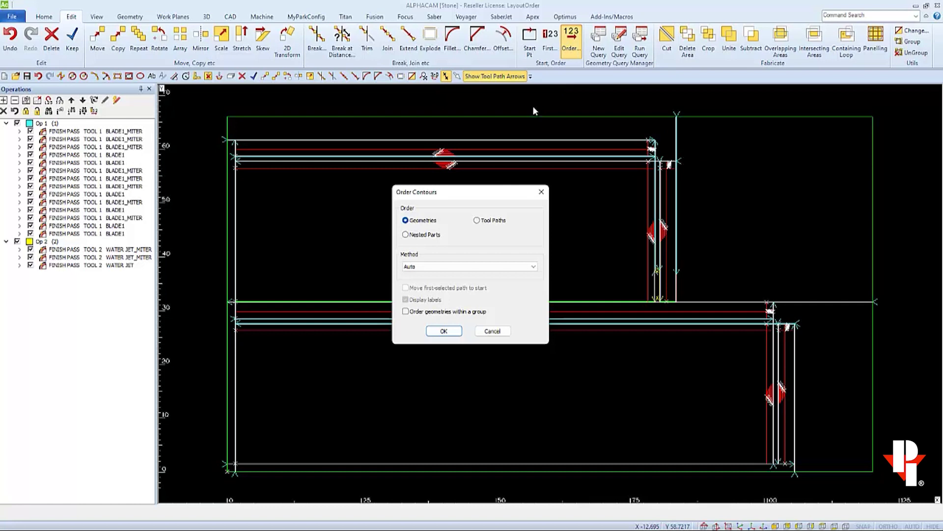
pyautogui.click(479, 224)
pyautogui.click(523, 268)
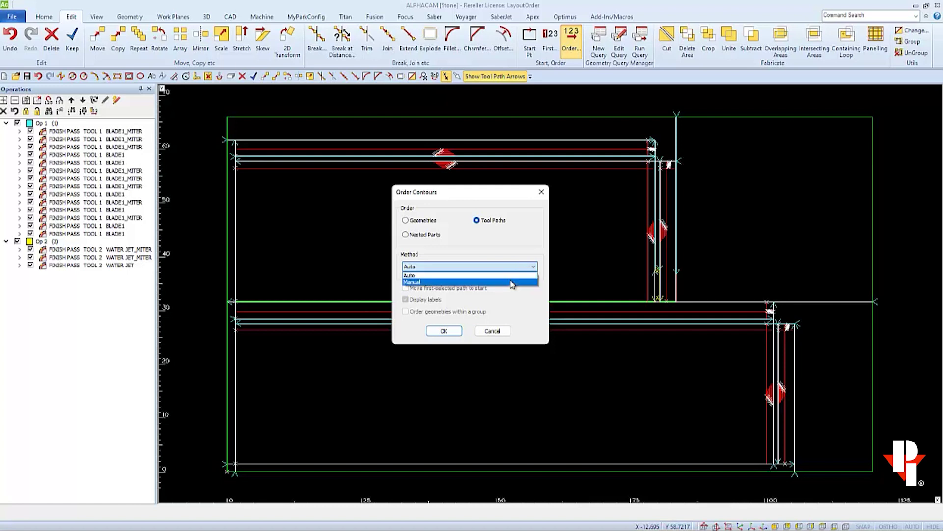
pyautogui.click(512, 282)
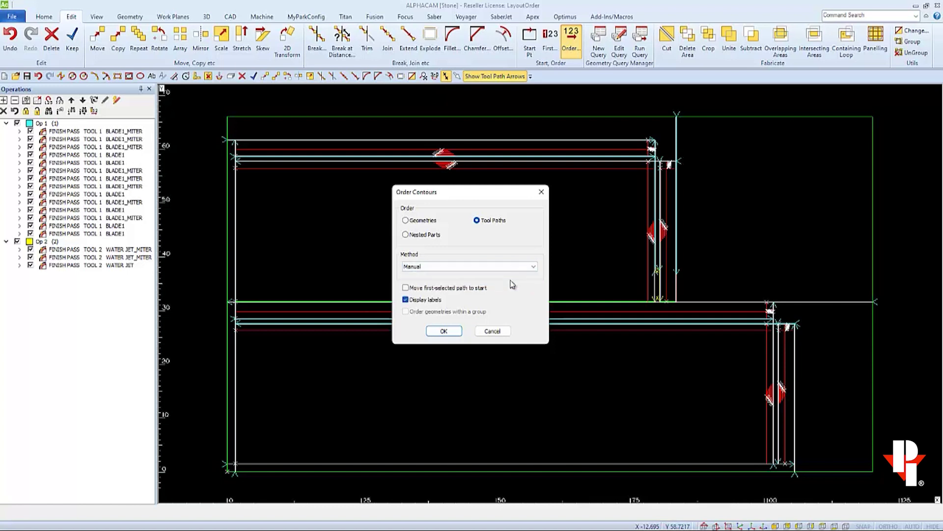
pyautogui.click(406, 289)
# Pick the upper countertop, upper apron, left vertical and bottom-right apron paths first in the sequence.
pyautogui.click(438, 333)
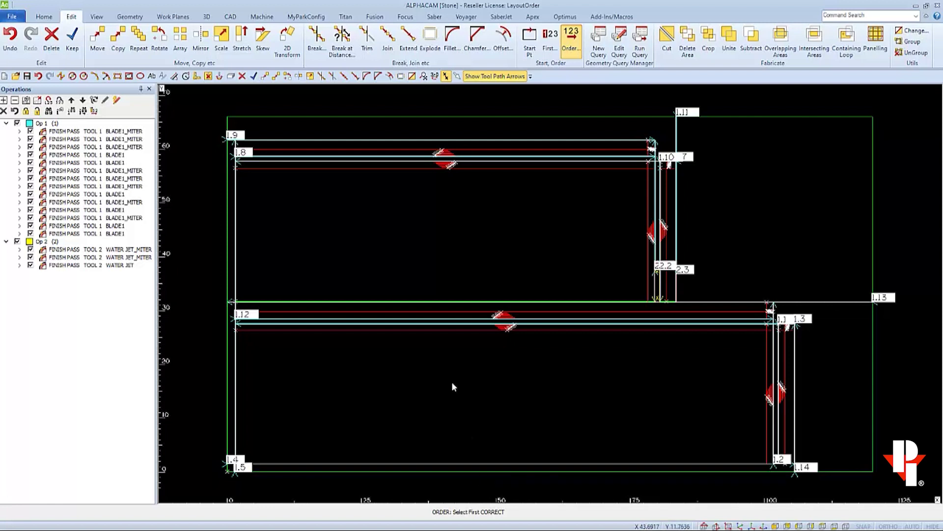
pyautogui.click(262, 159)
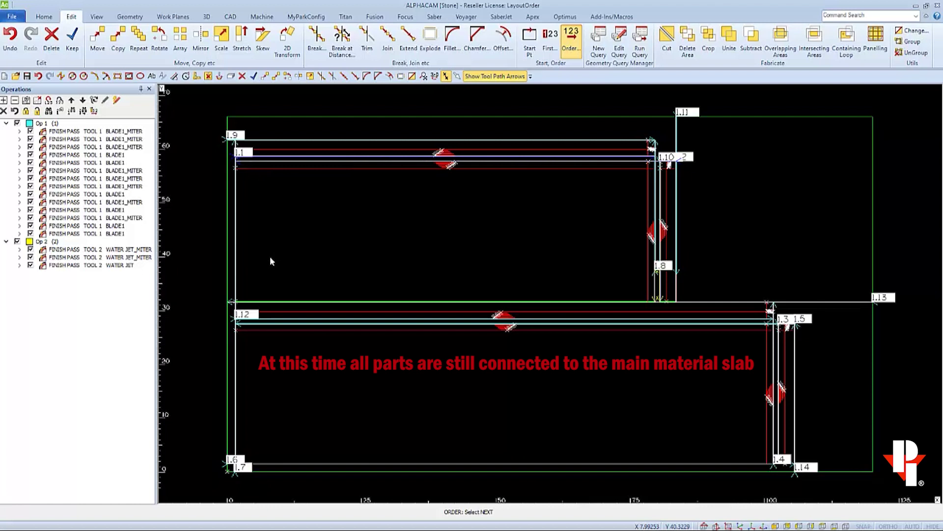
pyautogui.click(266, 322)
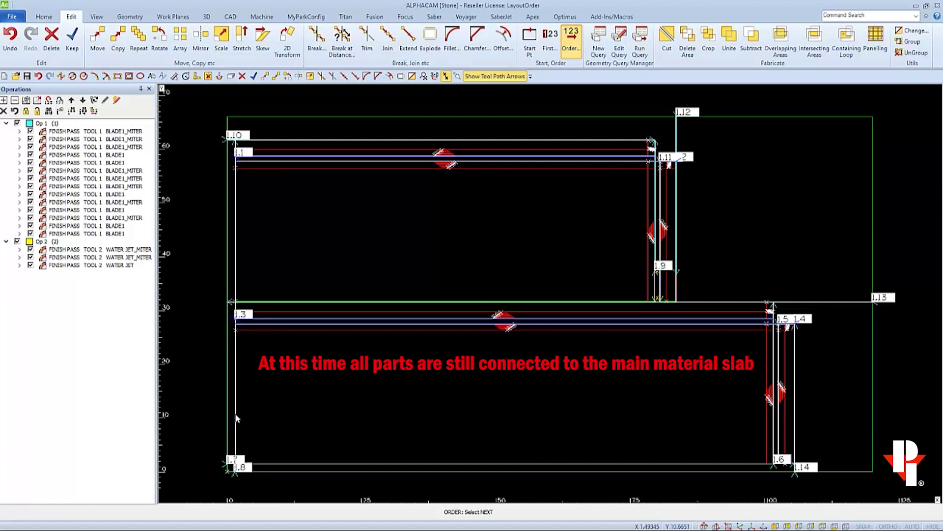
pyautogui.click(237, 418)
pyautogui.click(780, 451)
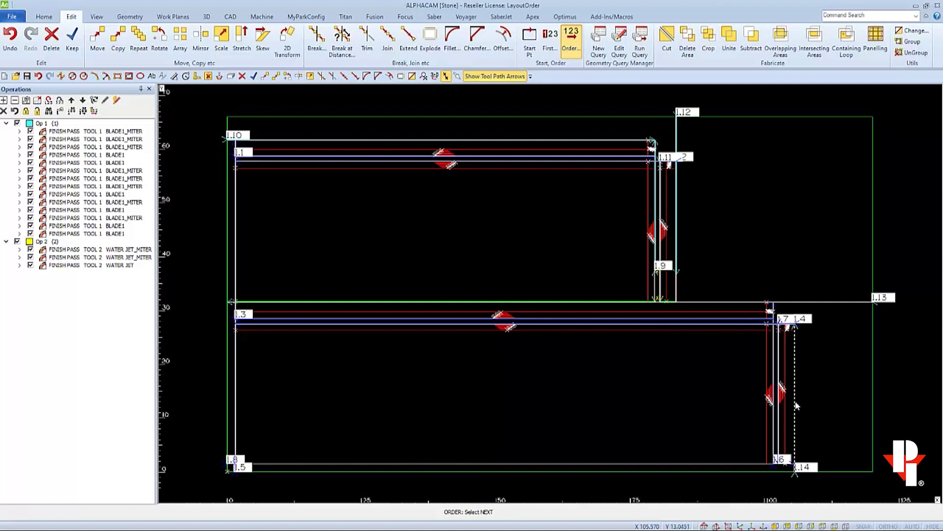
# Pick the right dashed path, border extension, right vertical path, then the top edge path.
pyautogui.click(797, 405)
pyautogui.click(815, 302)
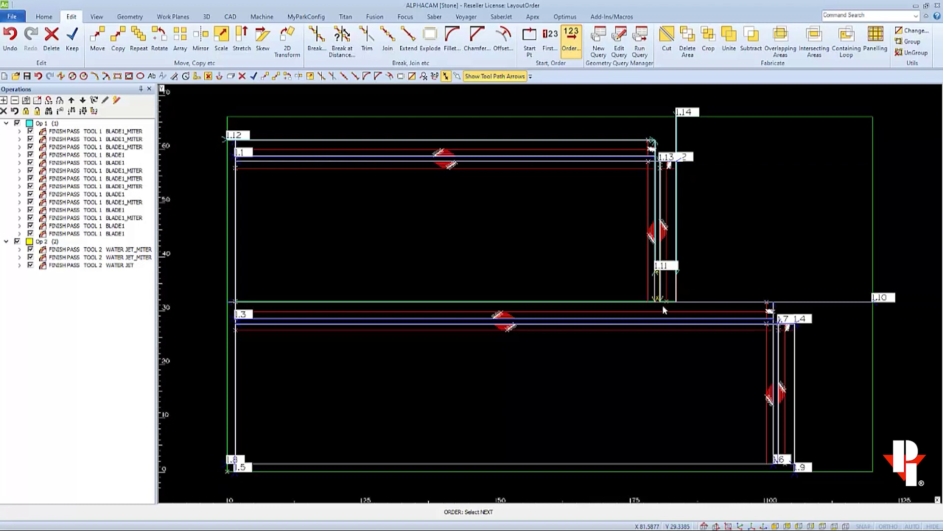
pyautogui.click(657, 182)
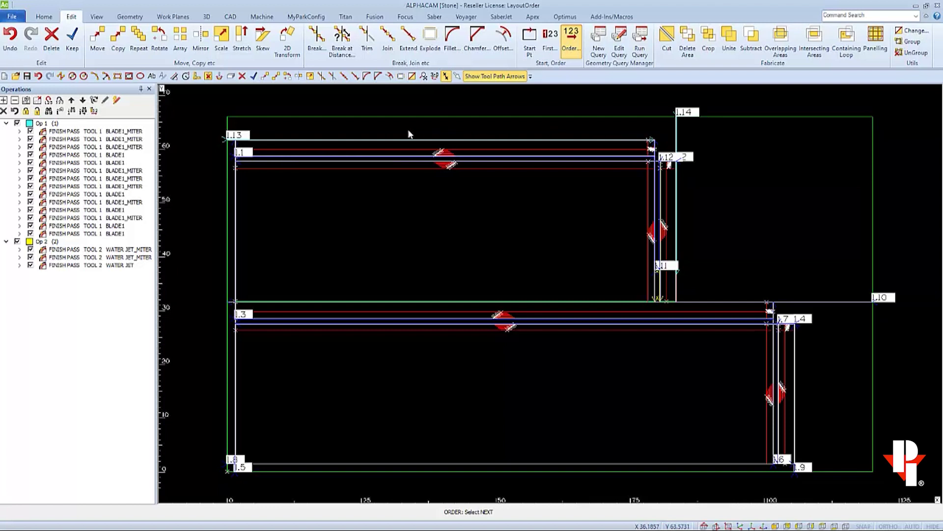
pyautogui.click(354, 139)
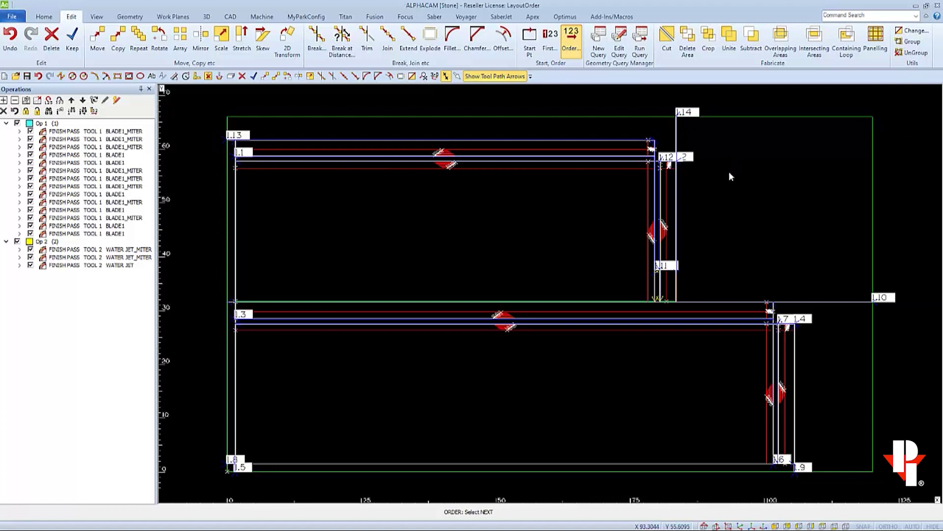
# End manual ordering and step through each Op 1 finish pass to check its toolpath.
pyautogui.press('Escape')
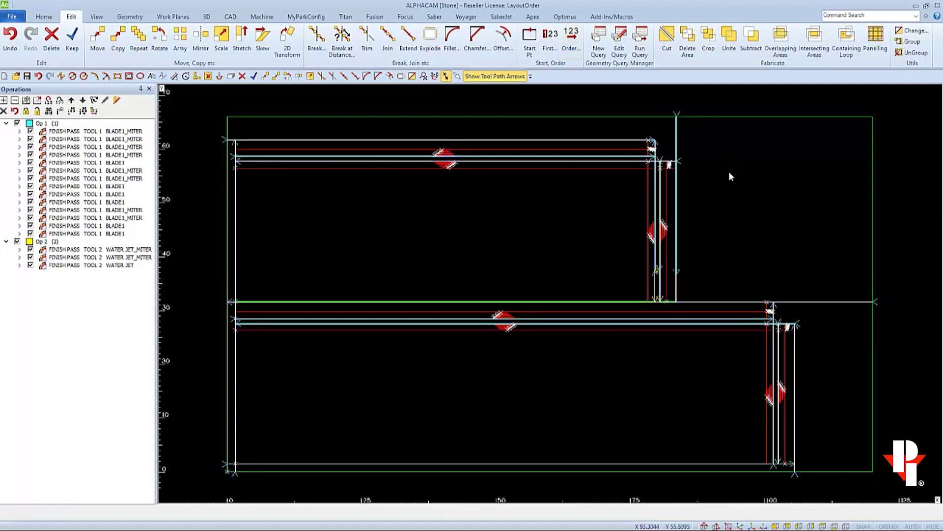
pyautogui.click(132, 132)
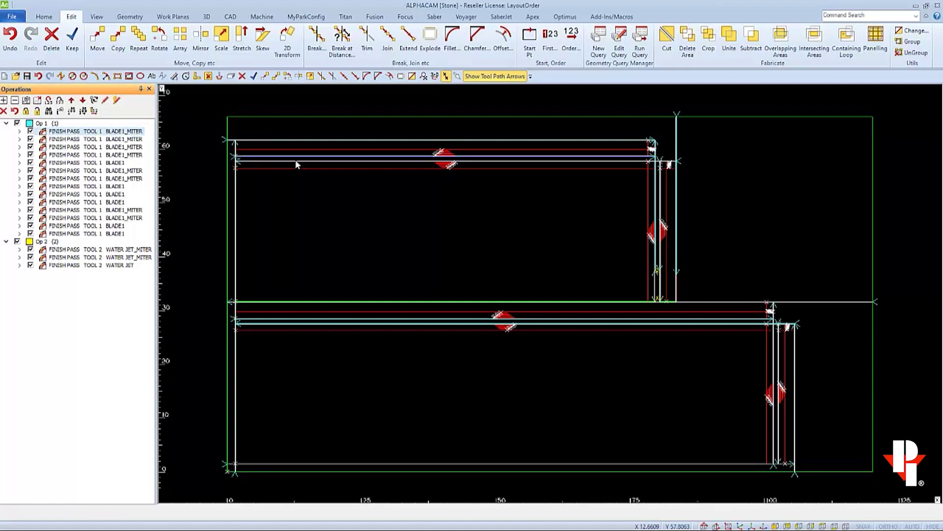
pyautogui.press('Down')
pyautogui.press('Down')
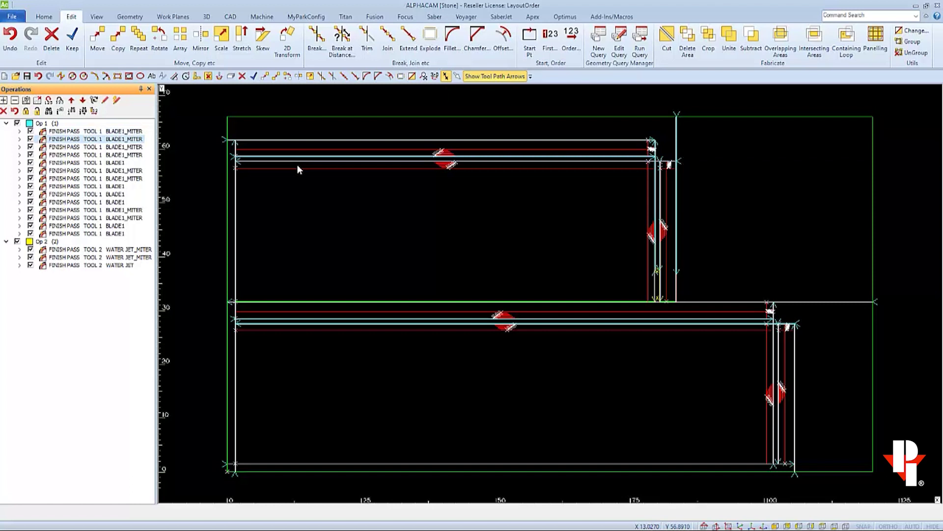
pyautogui.press('Down')
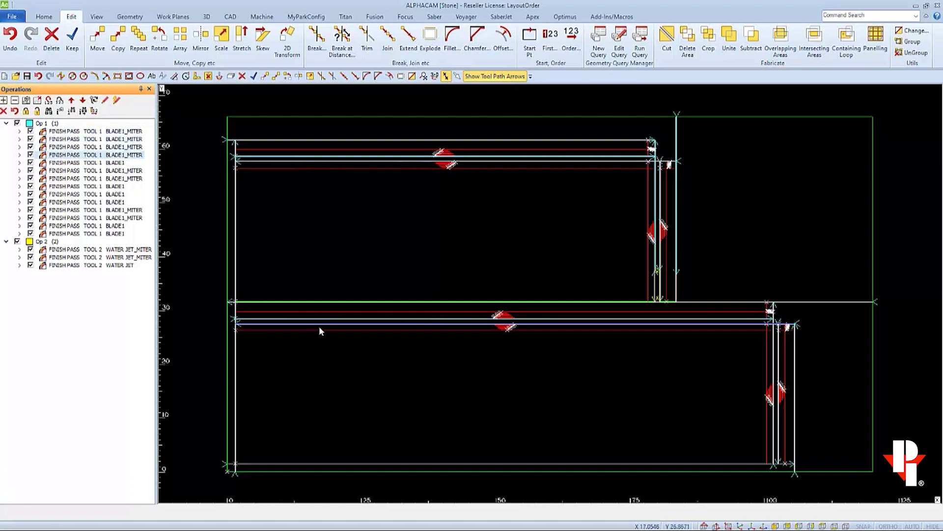
pyautogui.press('Down')
pyautogui.press('Down')
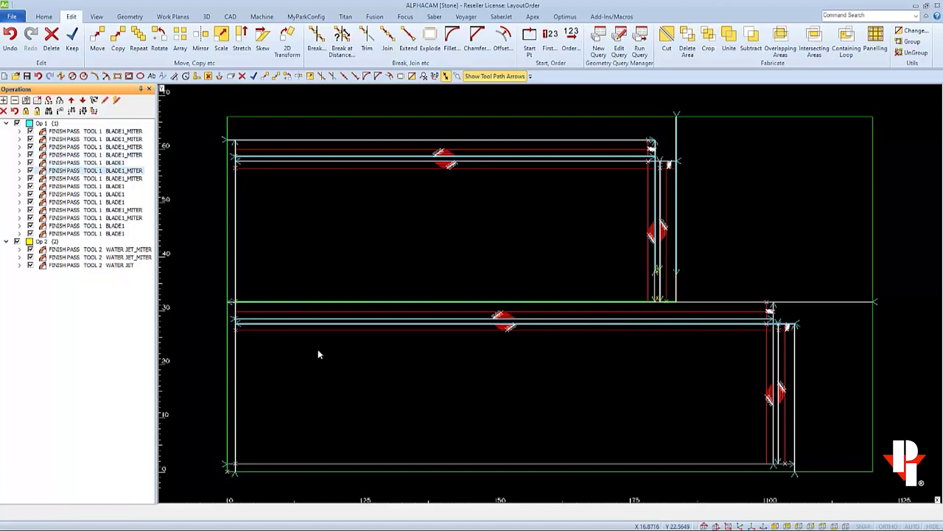
pyautogui.press('Down')
pyautogui.press('Down')
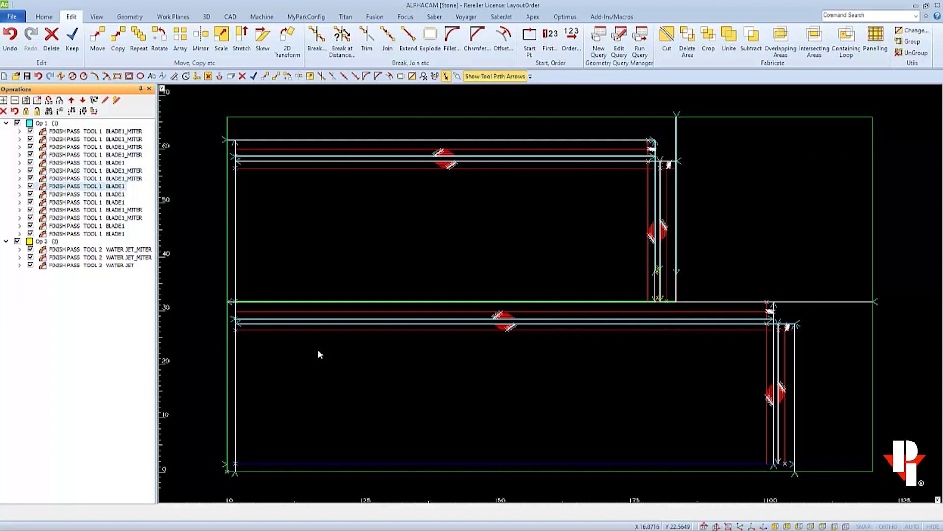
pyautogui.press('Down')
pyautogui.press('Down')
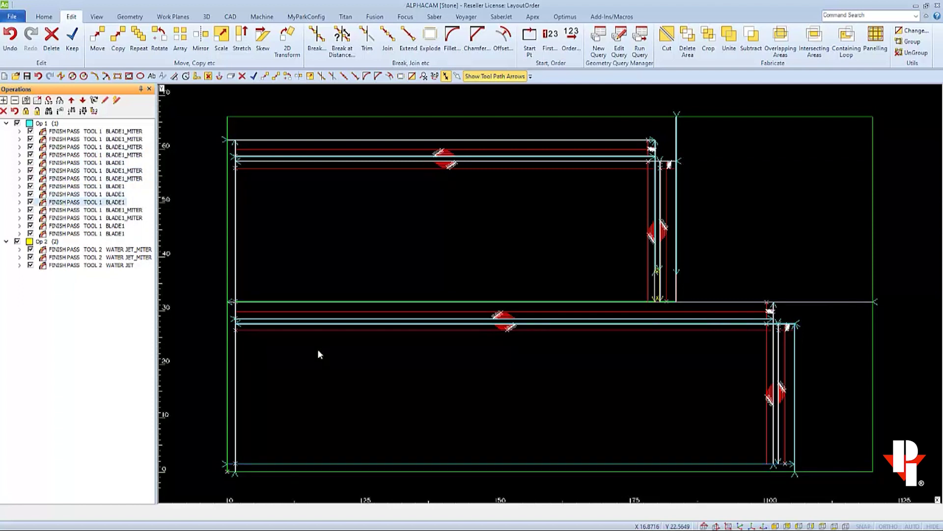
pyautogui.press('Down')
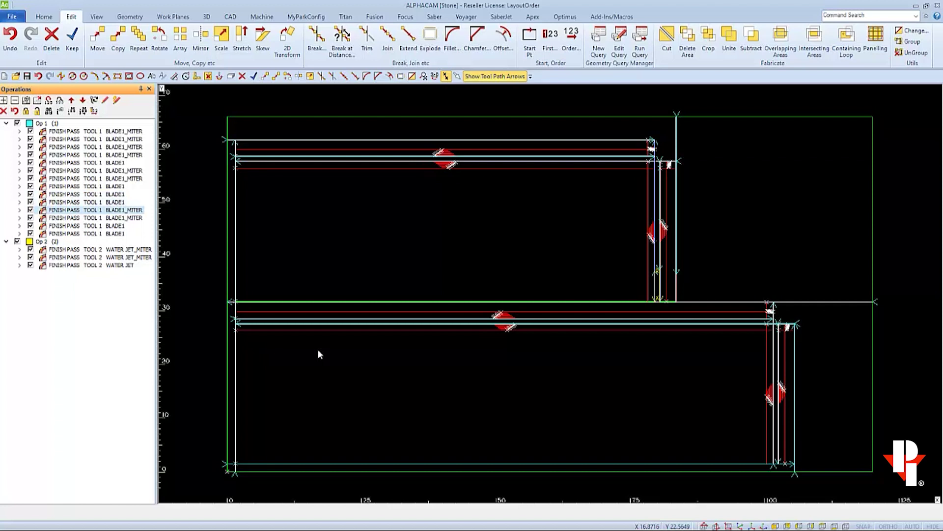
pyautogui.press('Down')
pyautogui.press('Down')
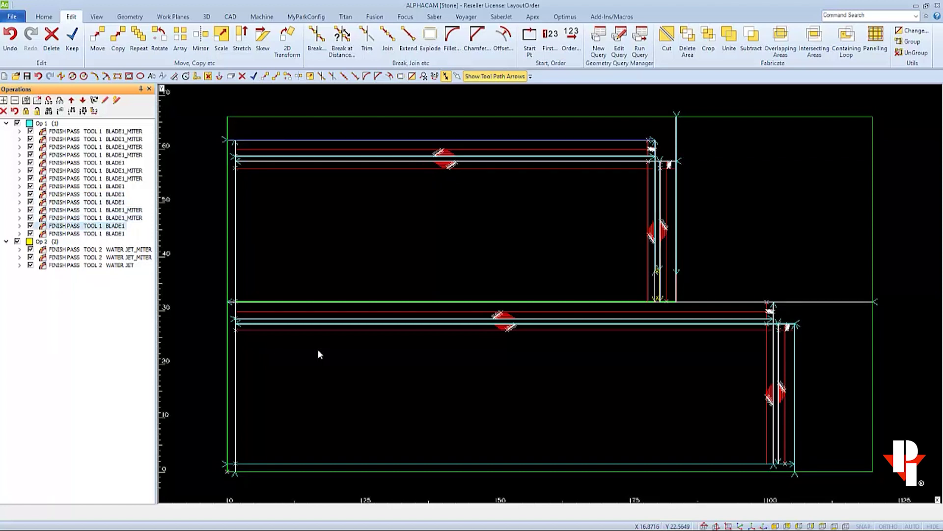
pyautogui.press('Down')
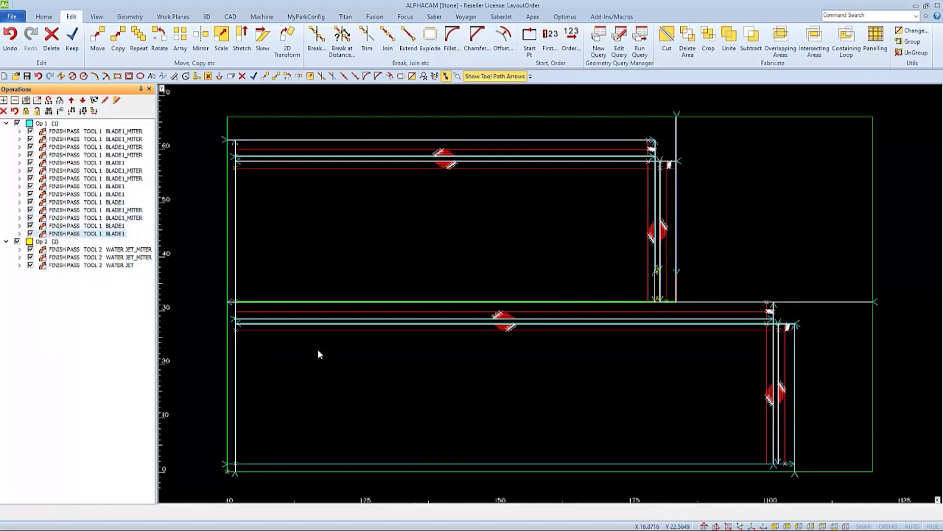